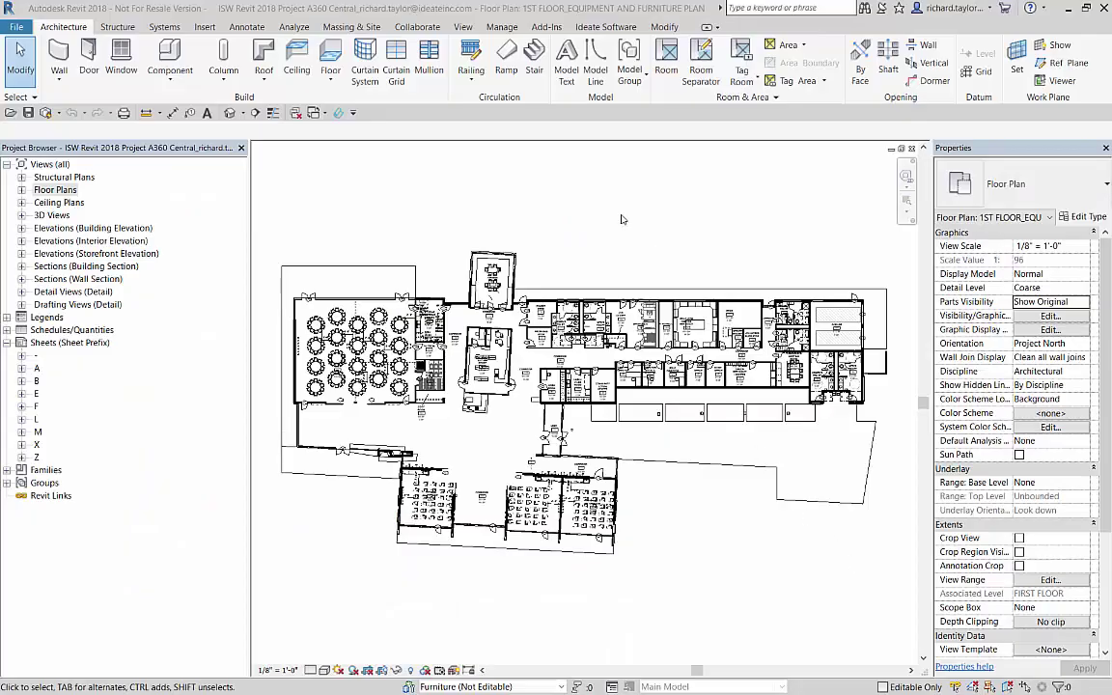
# Launch Ideate SheetManager from the Ideate Software ribbon tab
pyautogui.click(591, 30)
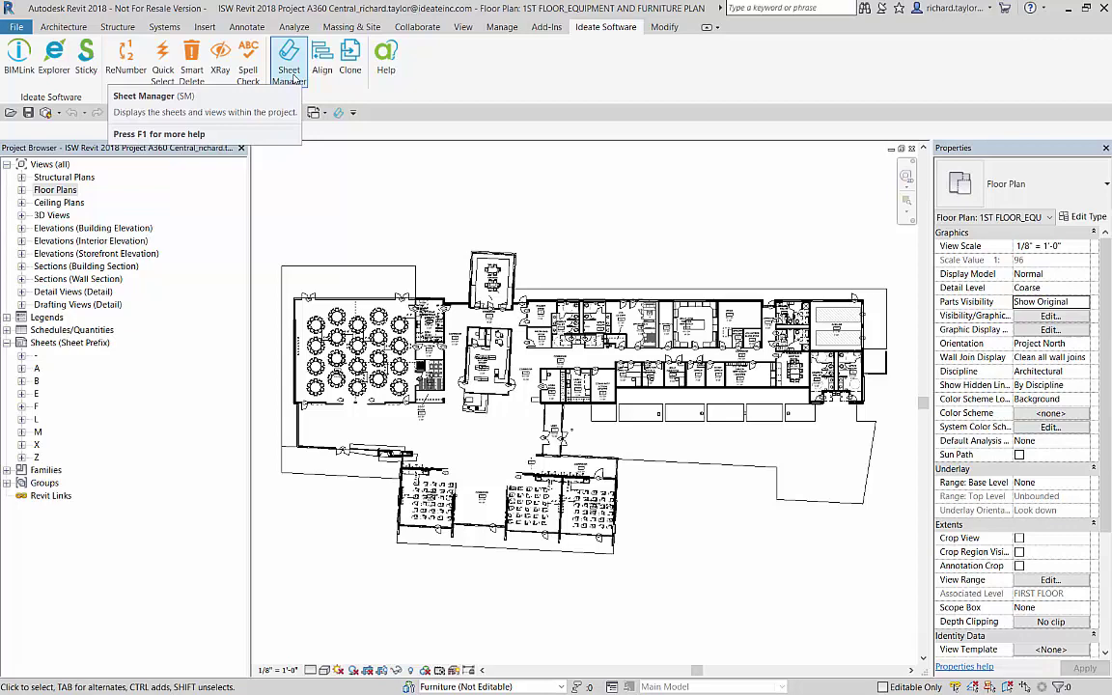
pyautogui.click(293, 79)
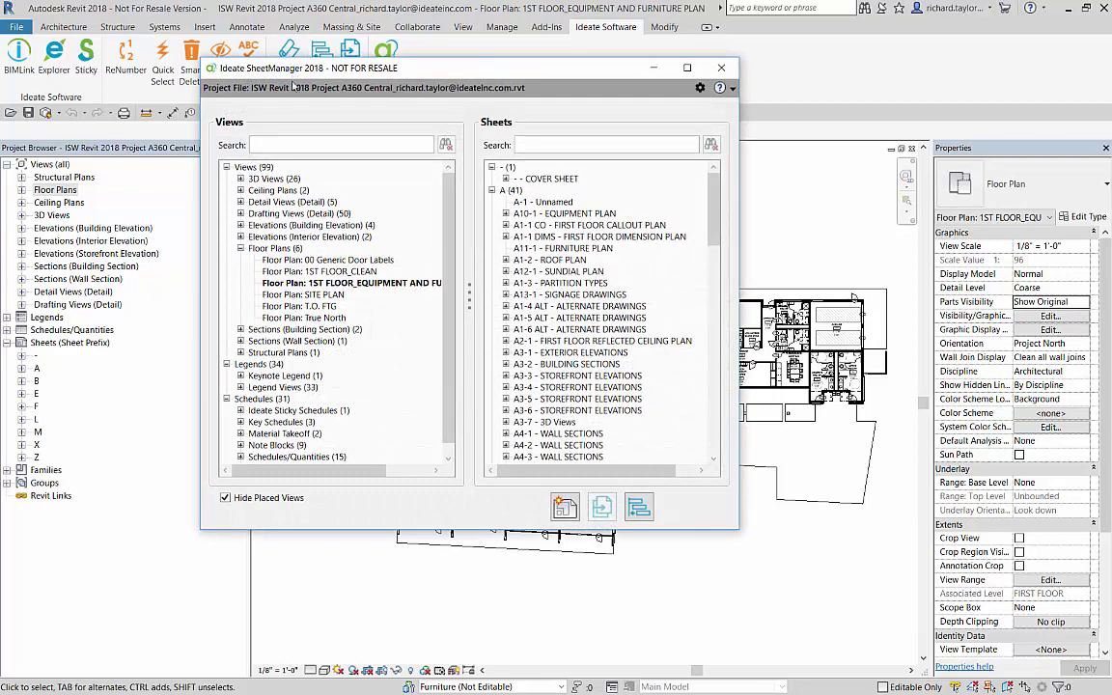
# Filter the sheet list by 'elevations' and start a new sheet
pyautogui.click(534, 145)
pyautogui.write('elevations')
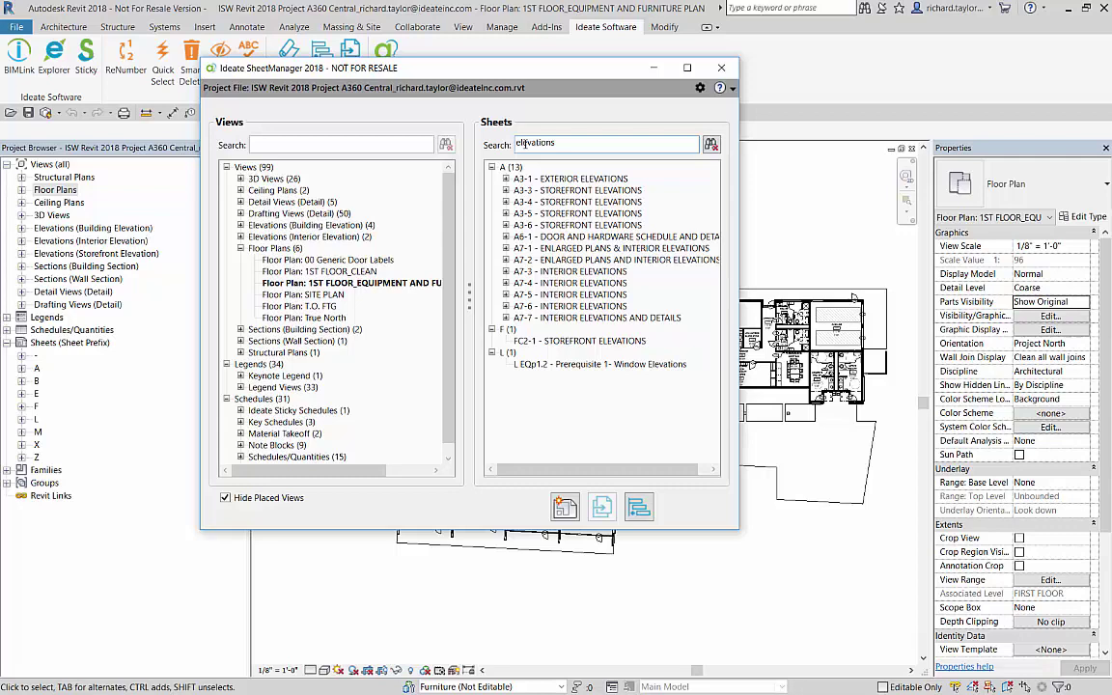
pyautogui.click(560, 507)
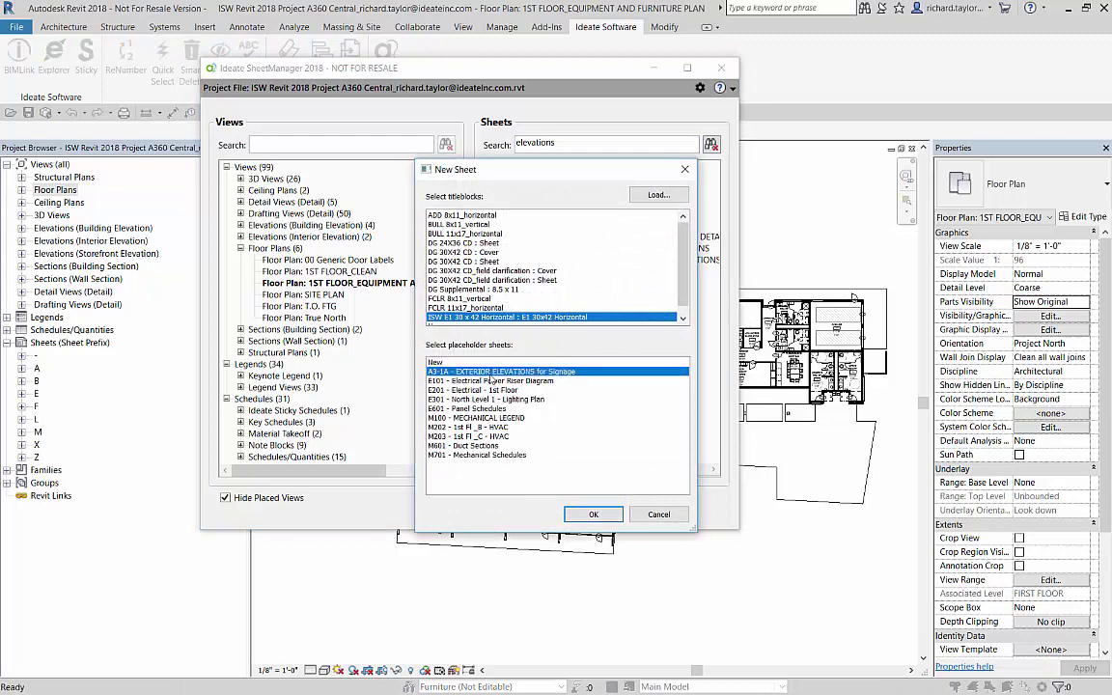
# Confirm the new sheet with the ISW E1 30x42 Horizontal title block and A3-1A placeholder
pyautogui.click(591, 514)
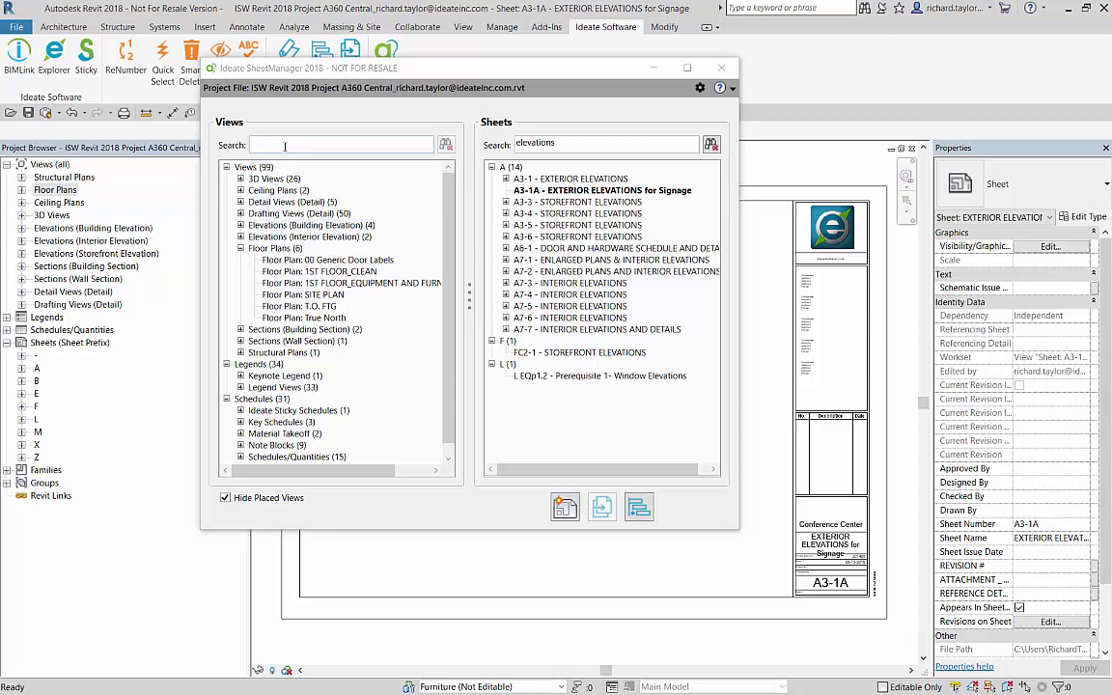
# Filter the views list by 'elevations' and expand the building elevation and legend groups
pyautogui.click(282, 145)
pyautogui.write('elevations')
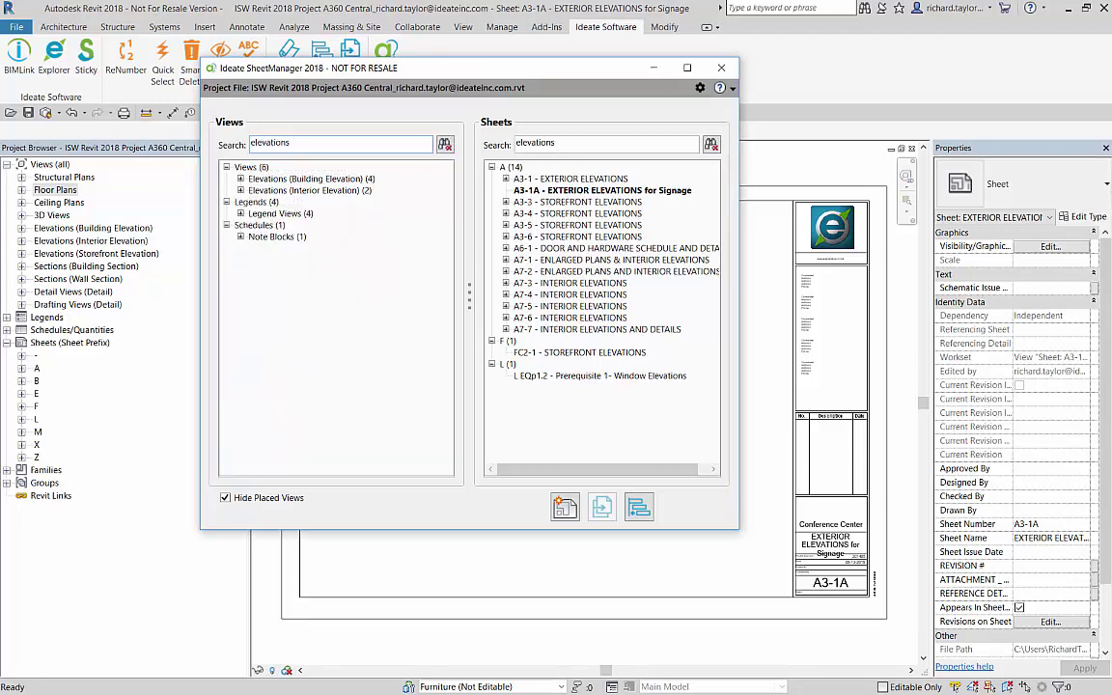
pyautogui.click(240, 180)
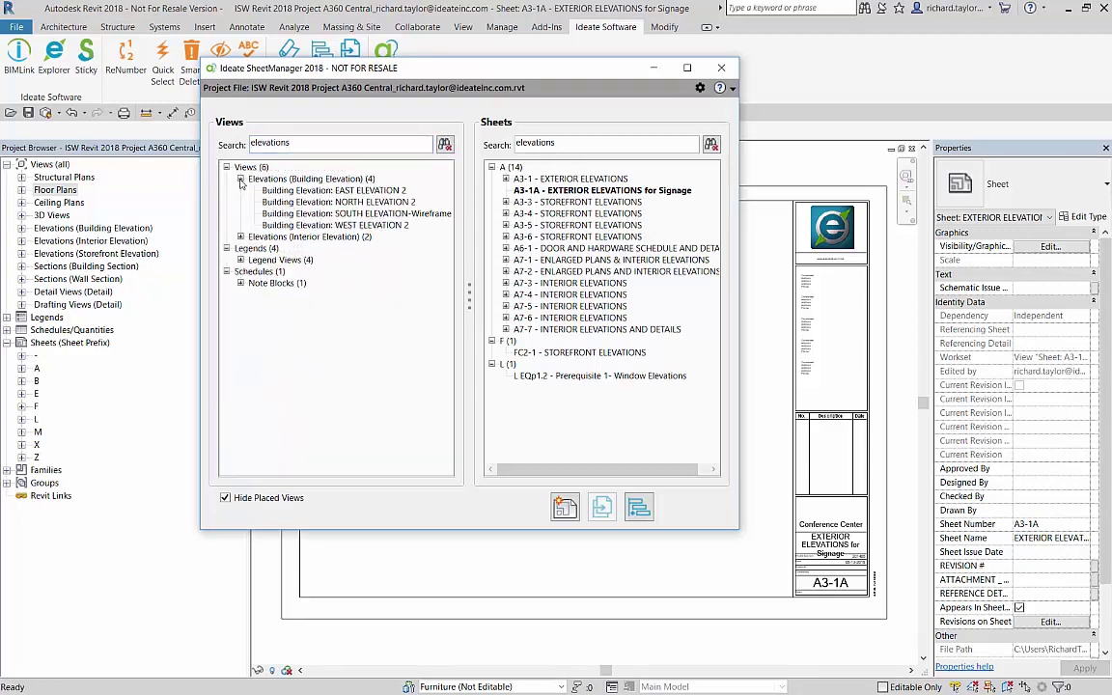
pyautogui.click(241, 260)
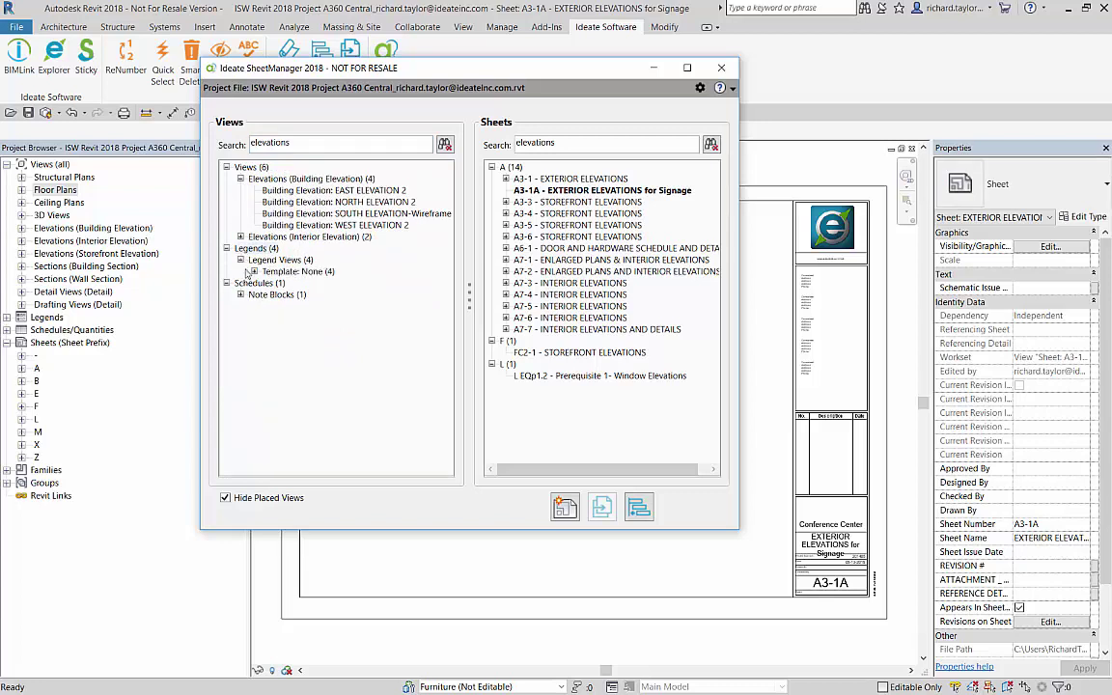
pyautogui.click(254, 273)
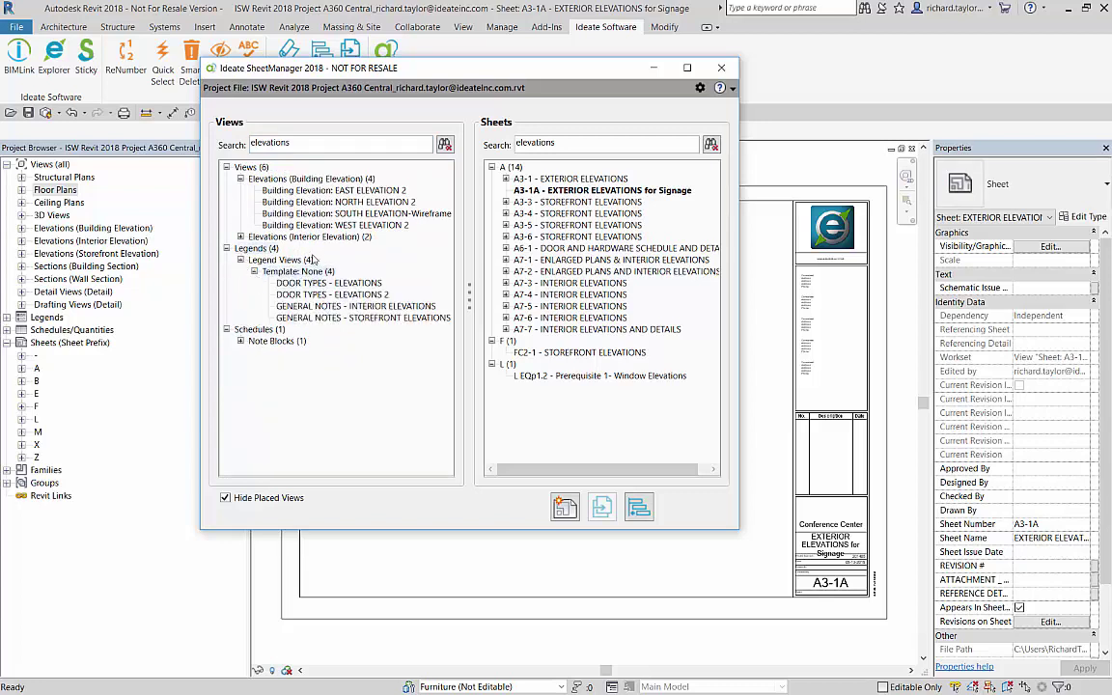
# Select EAST, NORTH and WEST ELEVATION 2 plus GENERAL NOTES - STOREFRONT ELEVATIONS
pyautogui.click(299, 190)
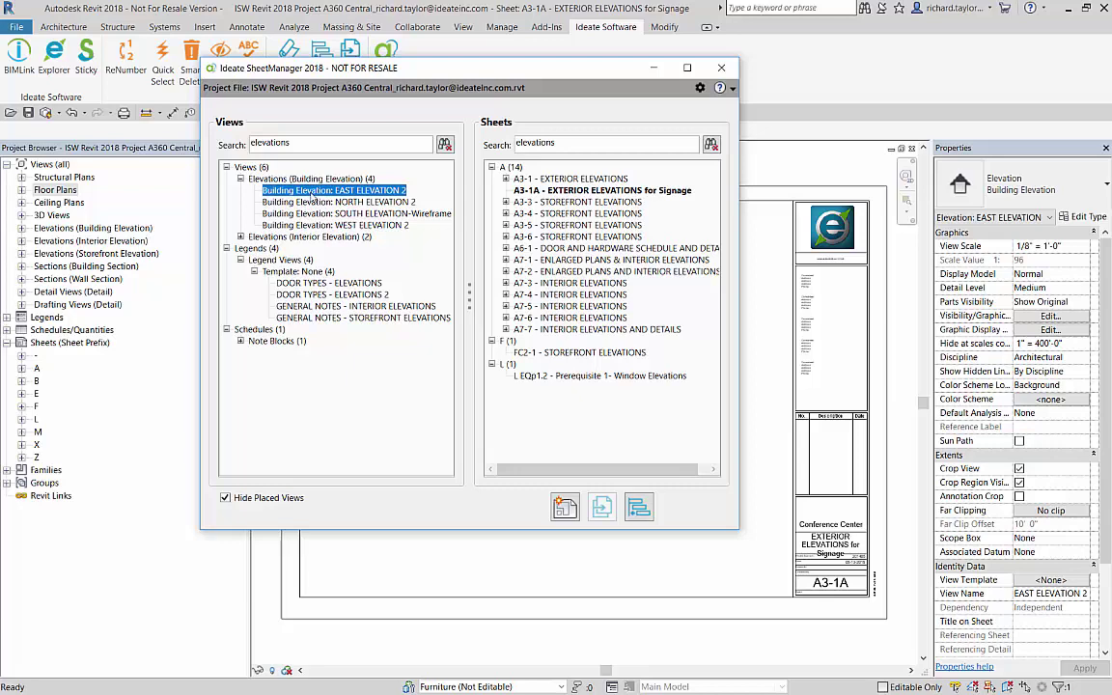
pyautogui.keyDown('ctrl'); pyautogui.click(319, 202); pyautogui.keyUp('ctrl')
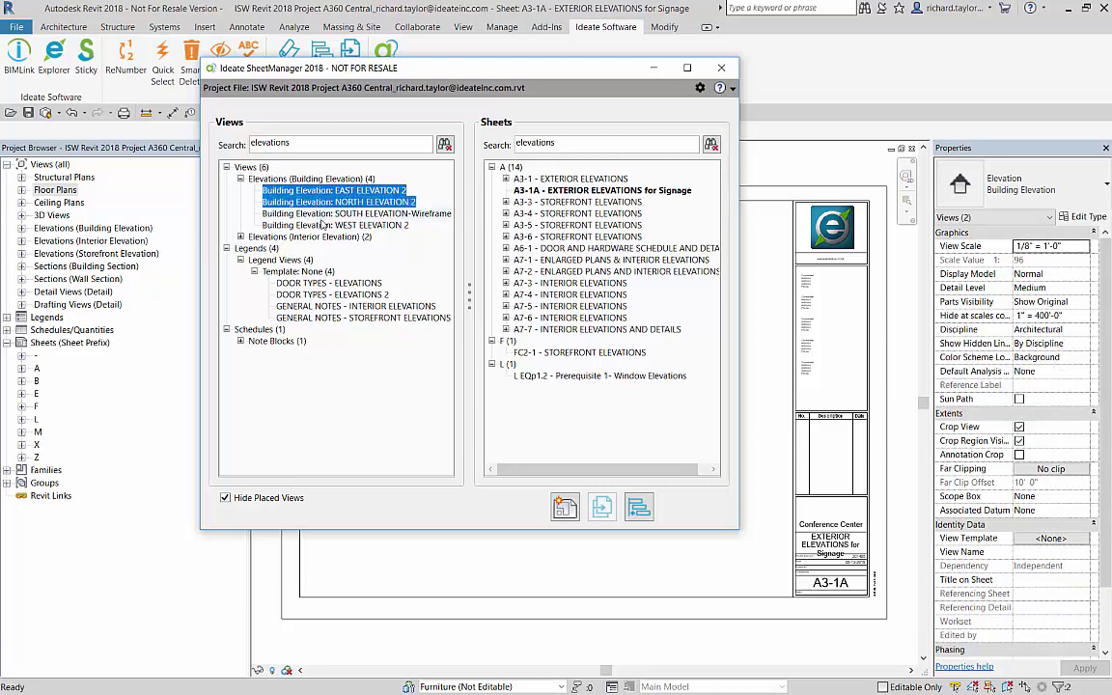
pyautogui.keyDown('ctrl'); pyautogui.click(319, 225); pyautogui.keyUp('ctrl')
pyautogui.keyDown('ctrl'); pyautogui.click(353, 317); pyautogui.keyUp('ctrl')
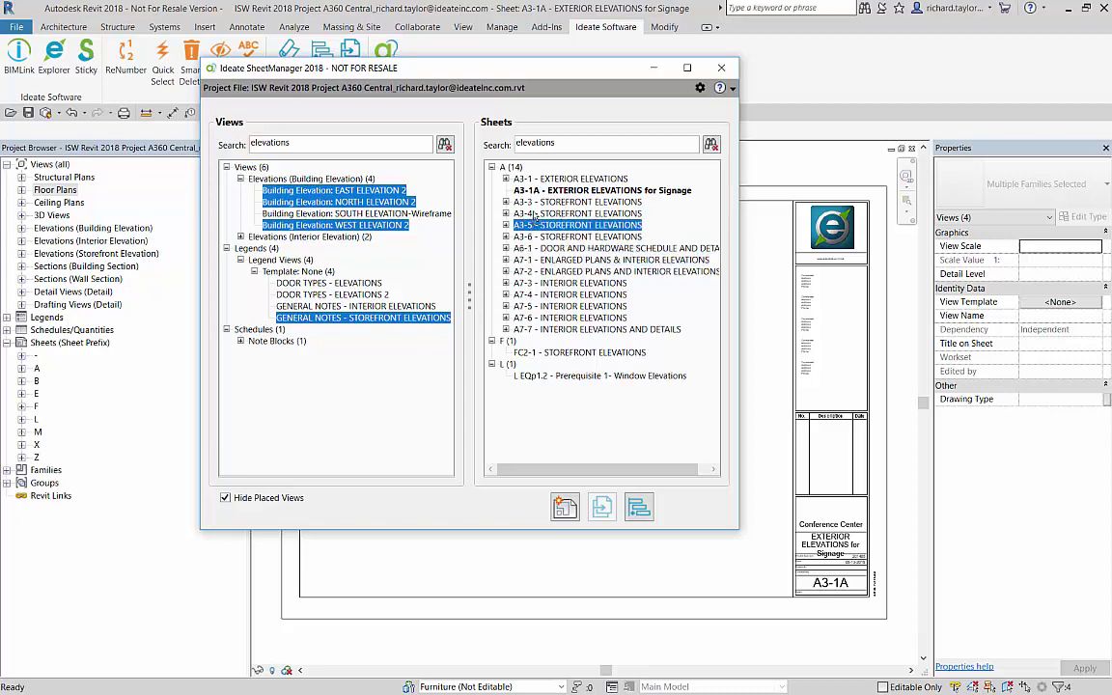
# Place the selected views, then GLAZING LEGEND and MULLION TYPE LEGEND from A3-6, onto A3-1A
pyautogui.moveTo(492, 295); pyautogui.dragTo(540, 191)
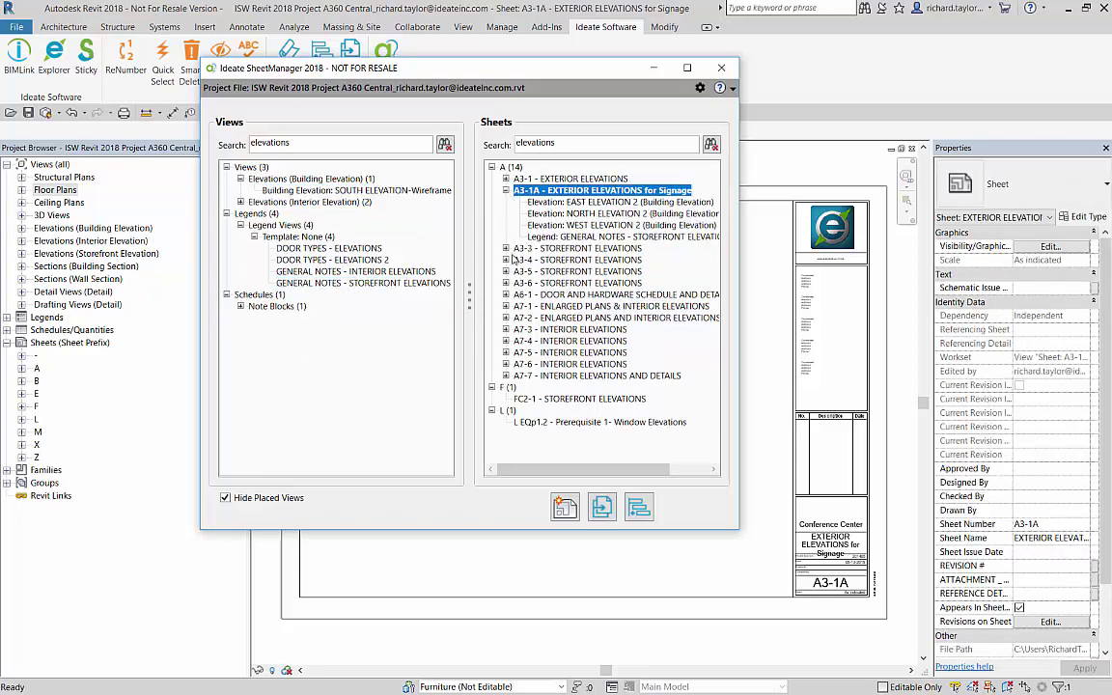
pyautogui.click(506, 283)
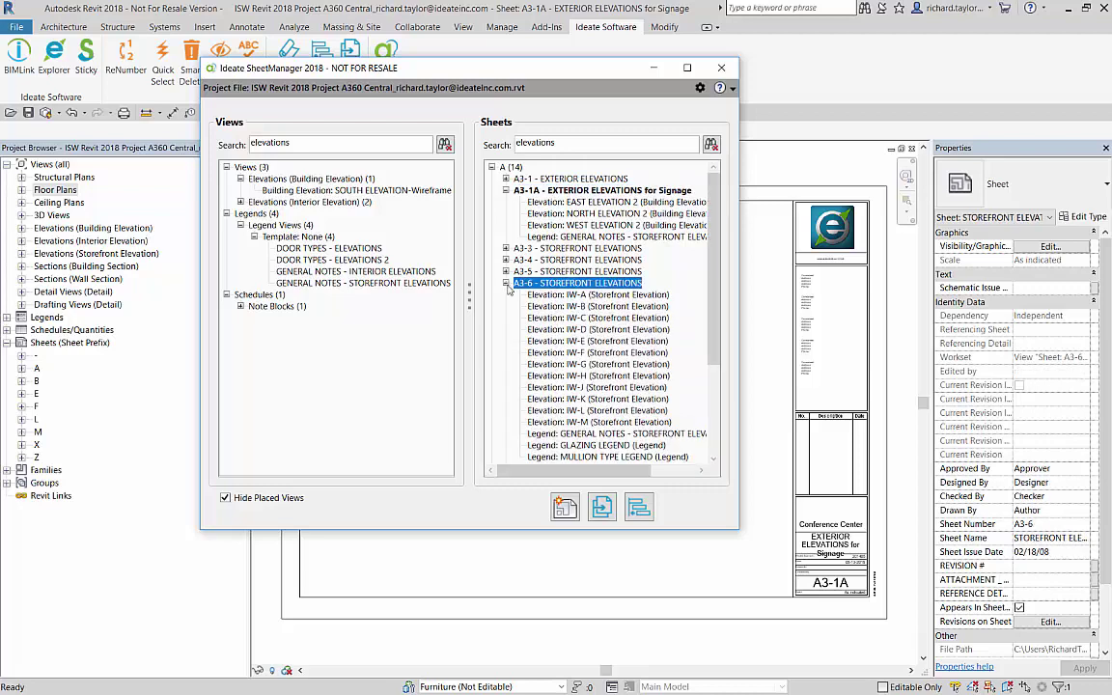
pyautogui.click(615, 446)
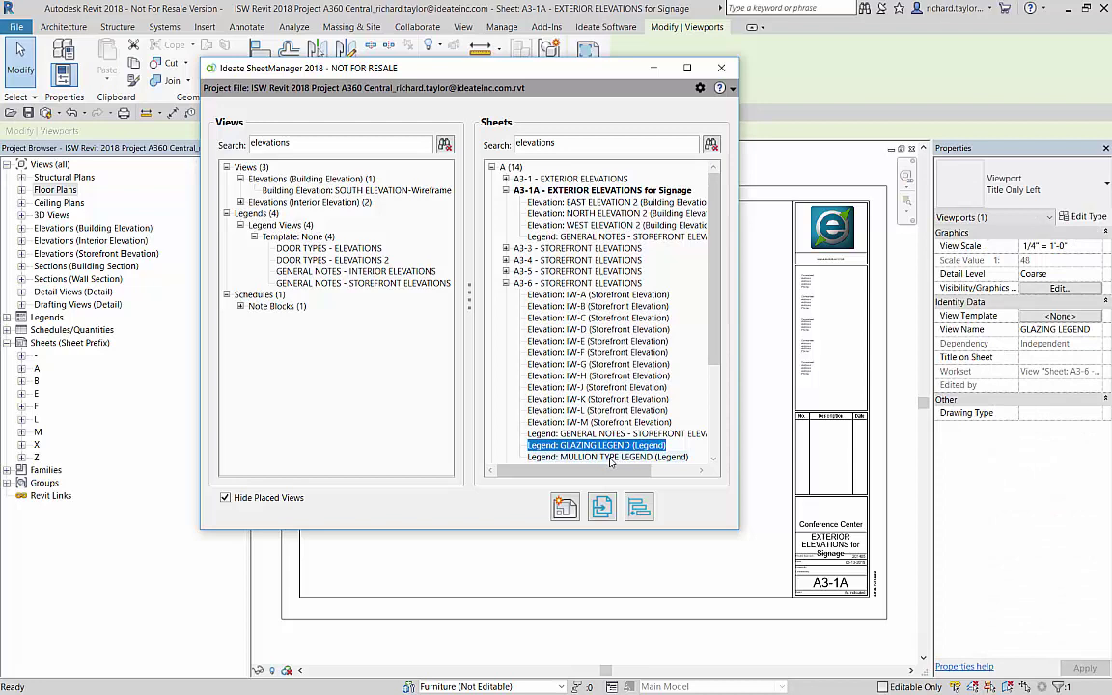
pyautogui.keyDown('ctrl'); pyautogui.click(609, 456); pyautogui.keyUp('ctrl')
pyautogui.moveTo(609, 456); pyautogui.dragTo(619, 196)
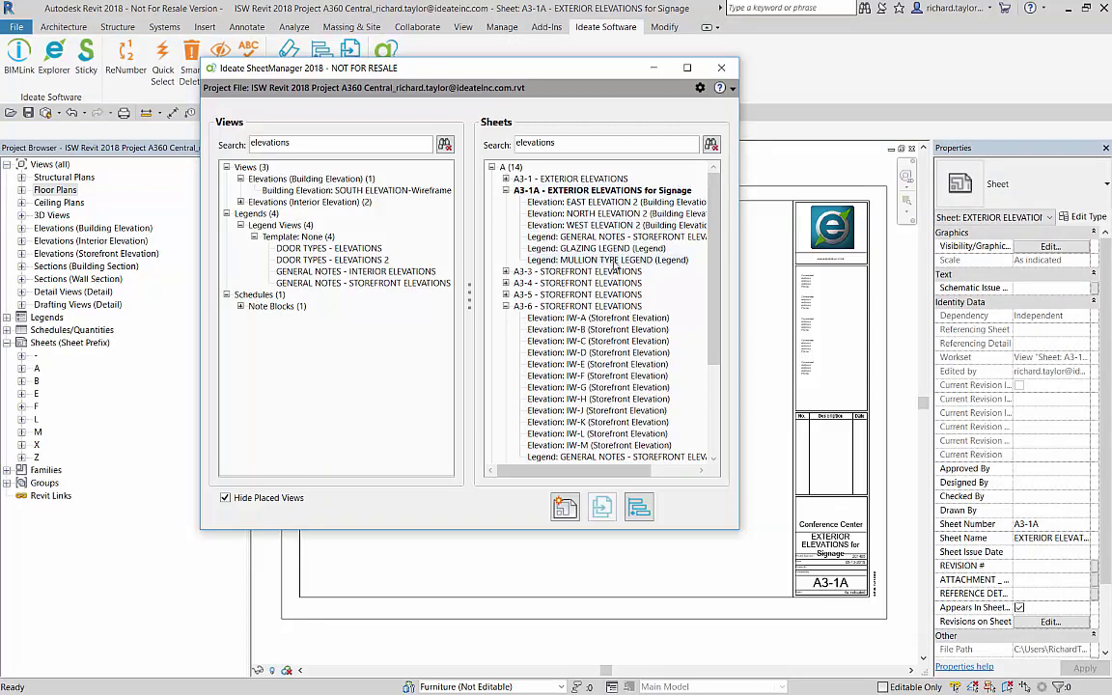
# Close SheetManager, zoom to fit, and move the three elevations down inside the title block
pyautogui.click(721, 70)
pyautogui.rightClick(644, 307)
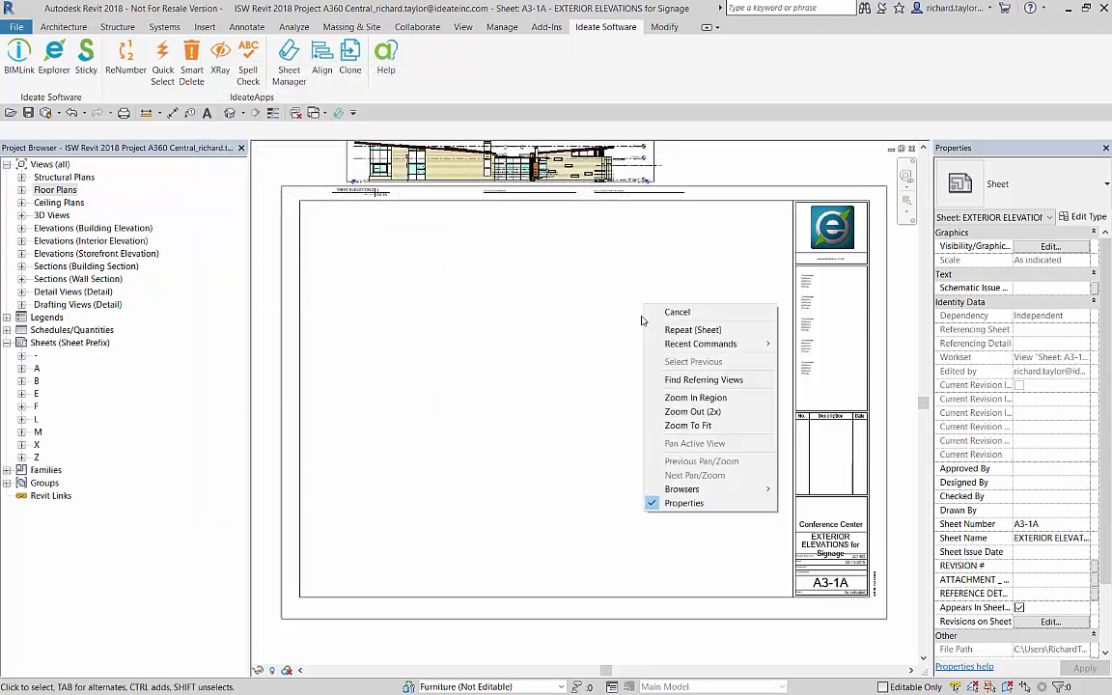
pyautogui.click(676, 425)
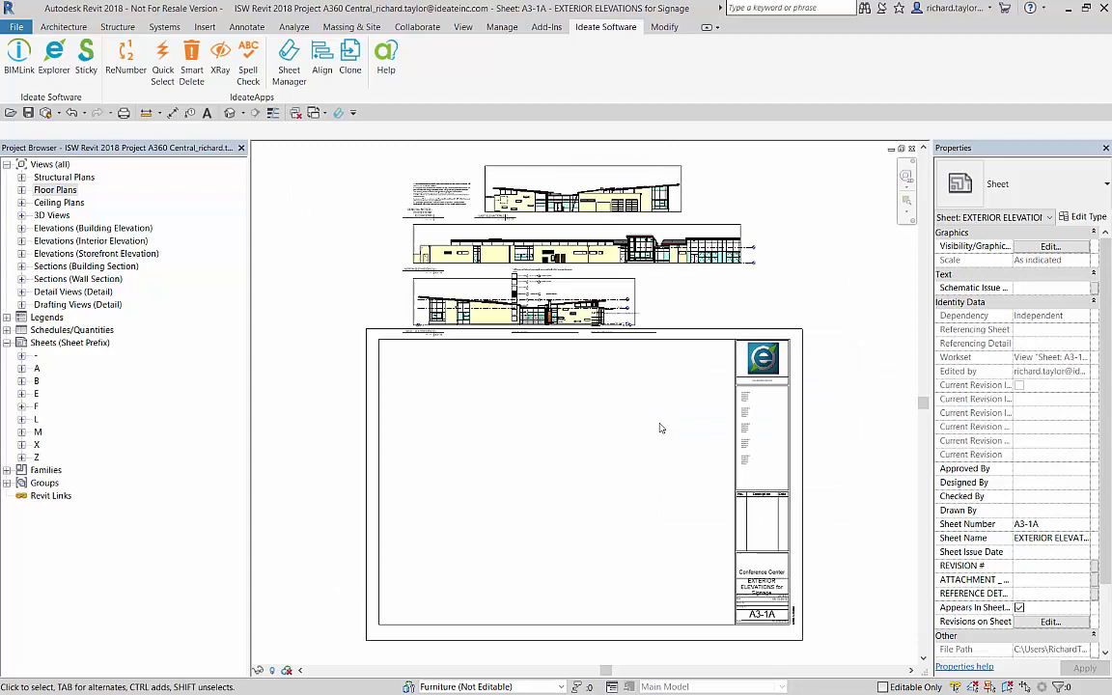
pyautogui.moveTo(361, 307); pyautogui.dragTo(684, 147)
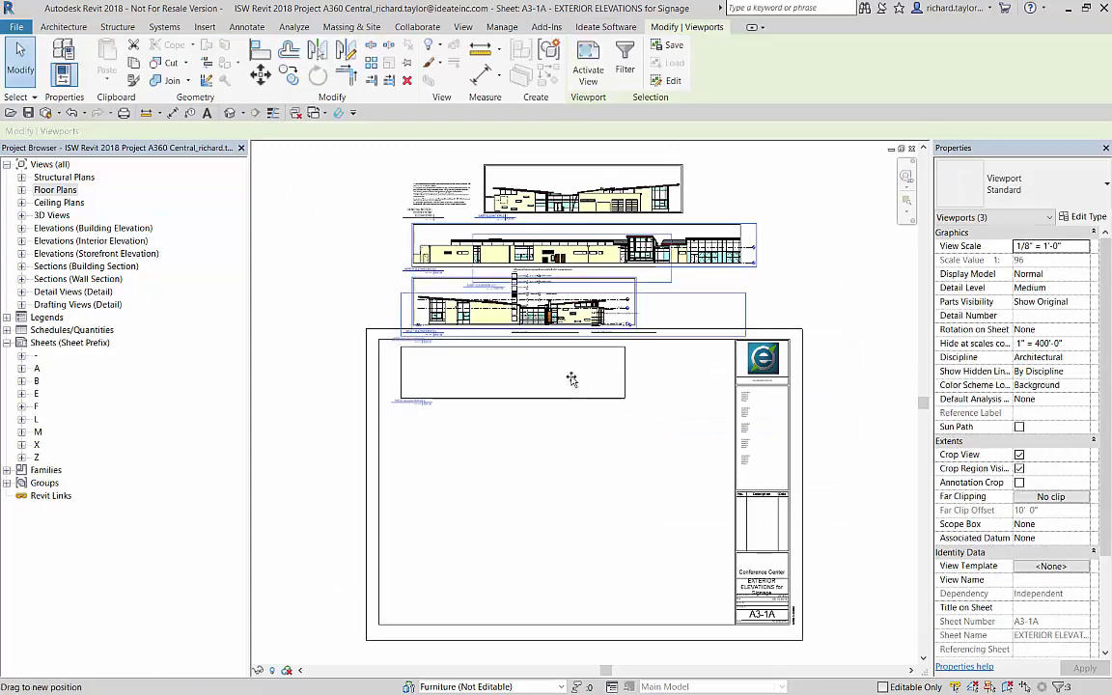
pyautogui.moveTo(572, 379); pyautogui.dragTo(556, 542)
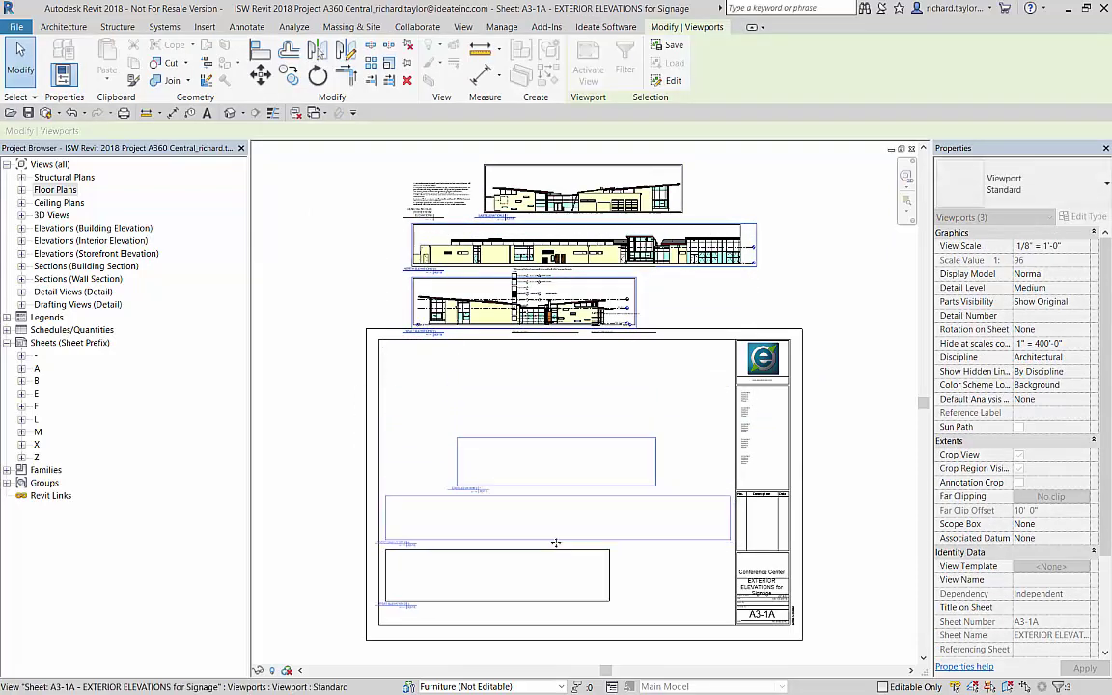
# Move the general-notes, glazing and mullion-type legends onto the sheet and zoom to fit
pyautogui.moveTo(516, 300); pyautogui.dragTo(392, 399)
pyautogui.moveTo(618, 323); pyautogui.dragTo(502, 419)
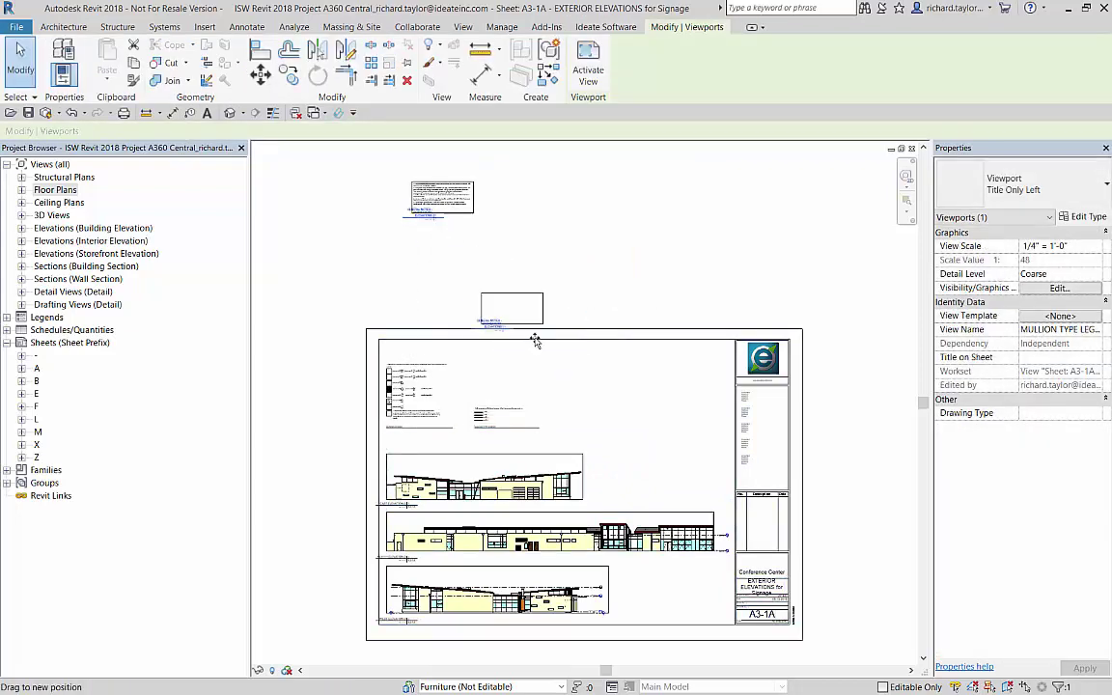
pyautogui.moveTo(536, 340); pyautogui.dragTo(595, 409)
pyautogui.rightClick(635, 383)
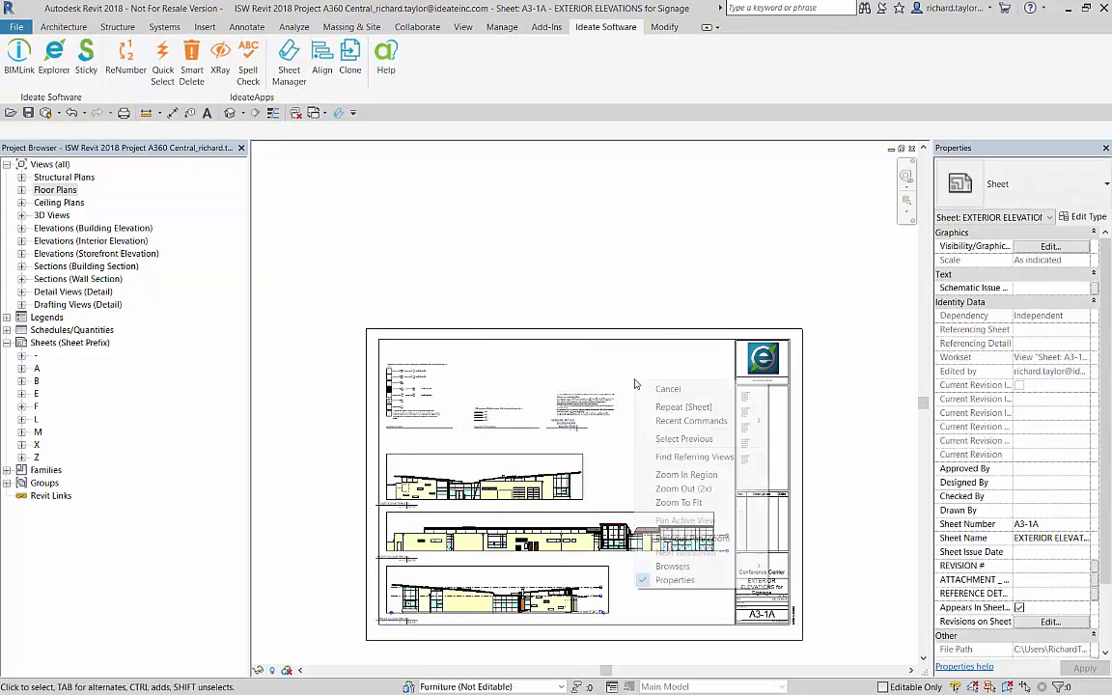
pyautogui.click(678, 503)
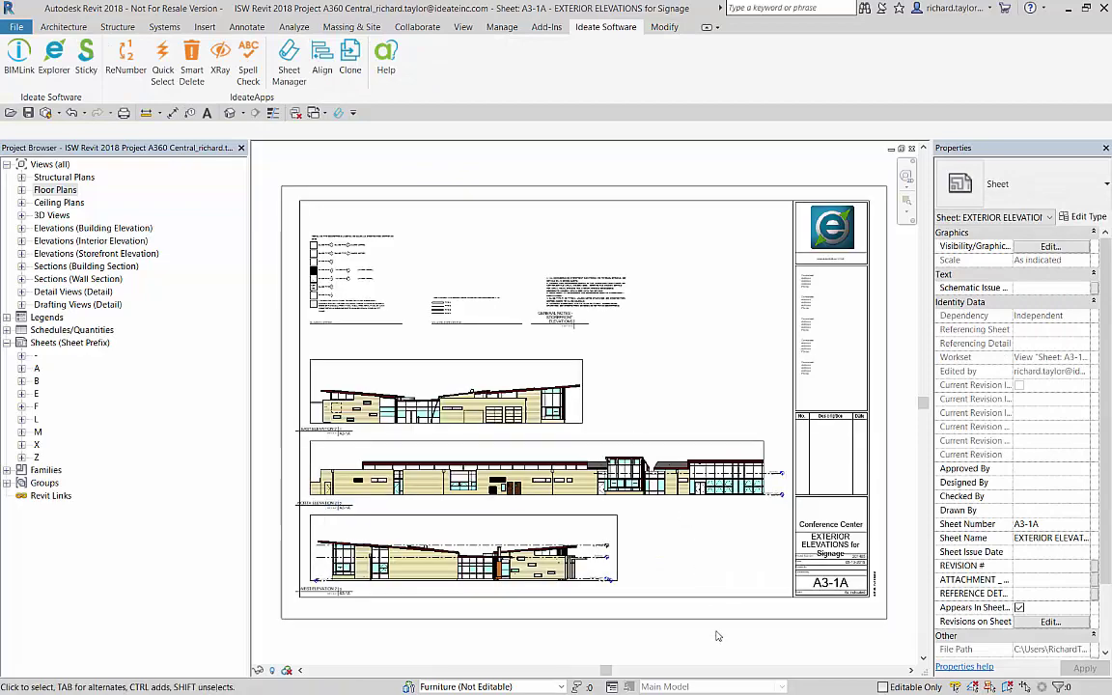